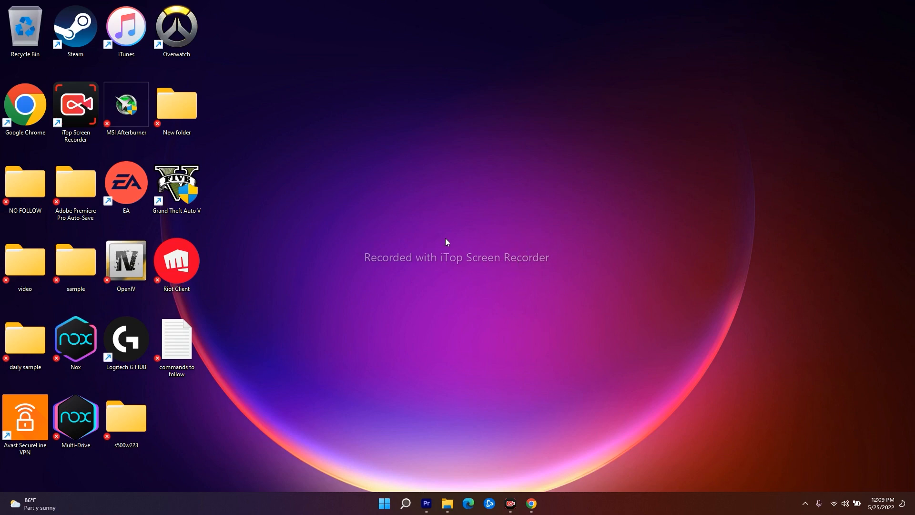
Step: Search Windows for "REGE", run Registry Editor as administrator and maximize its window
left_click(406, 503)
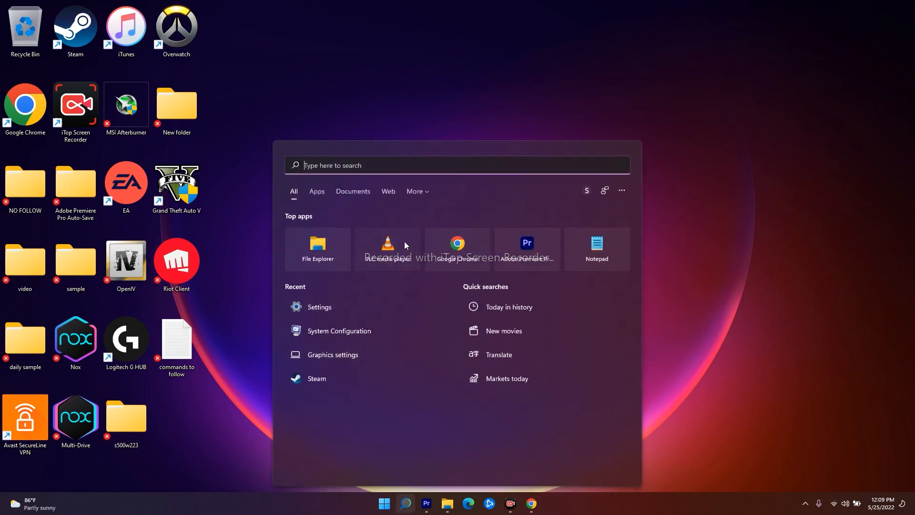
type("REGE")
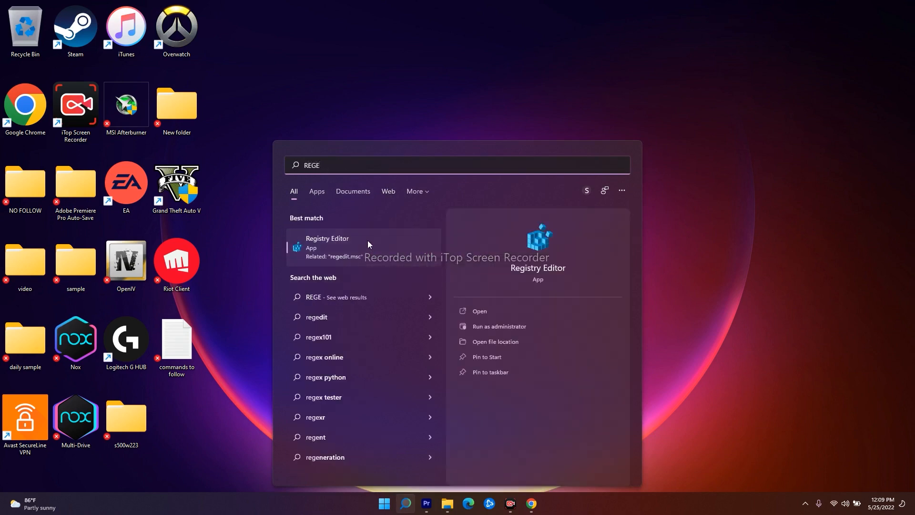
left_click(494, 326)
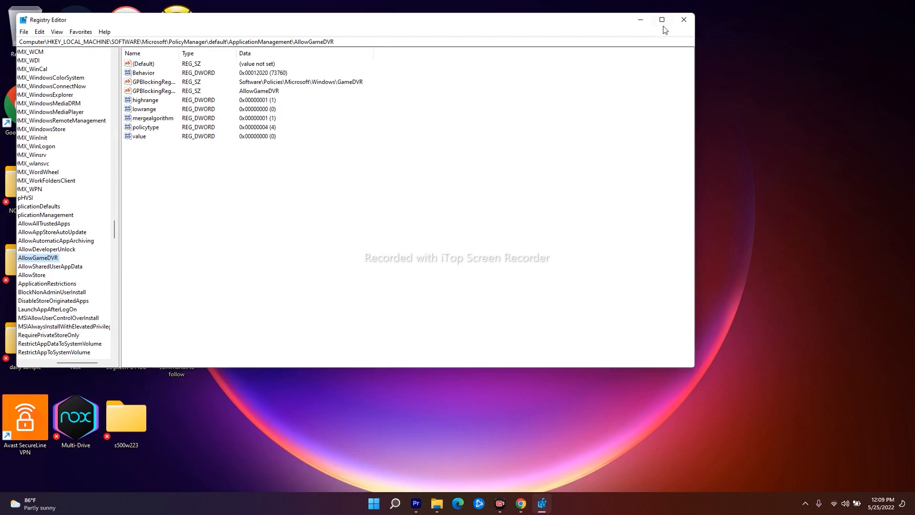
left_click(662, 19)
Step: Collapse the expanded PolicyManager, Microsoft, SOFTWARE and HKEY_LOCAL_MACHINE branches so only the root hives are listed
left_click_drag(65, 485, 13, 491)
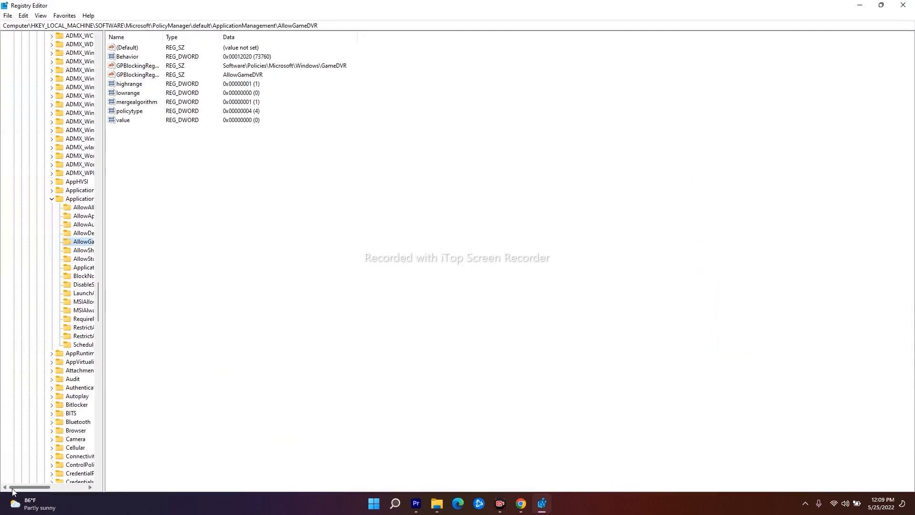
left_click(50, 200)
left_click_drag(99, 307, 111, 192)
left_click(44, 191)
left_click(37, 174)
left_click_drag(97, 301, 112, 52)
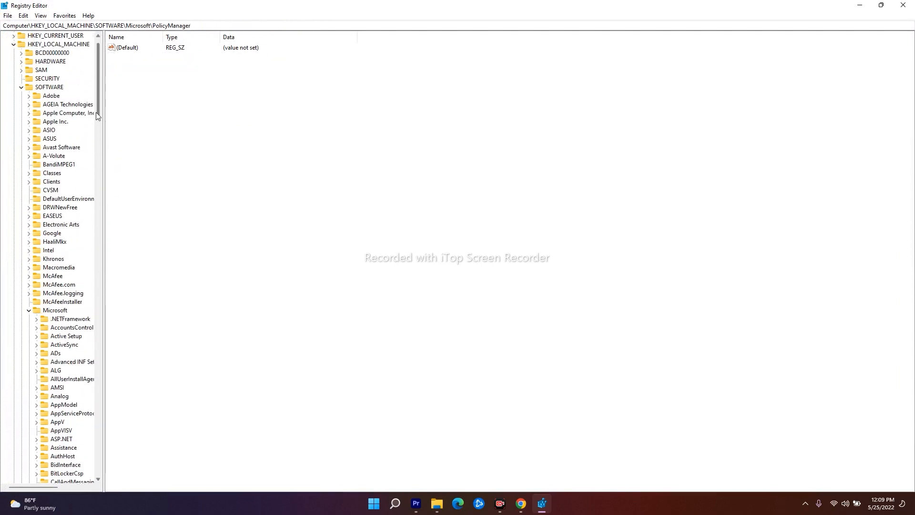
left_click(28, 310)
left_click(21, 86)
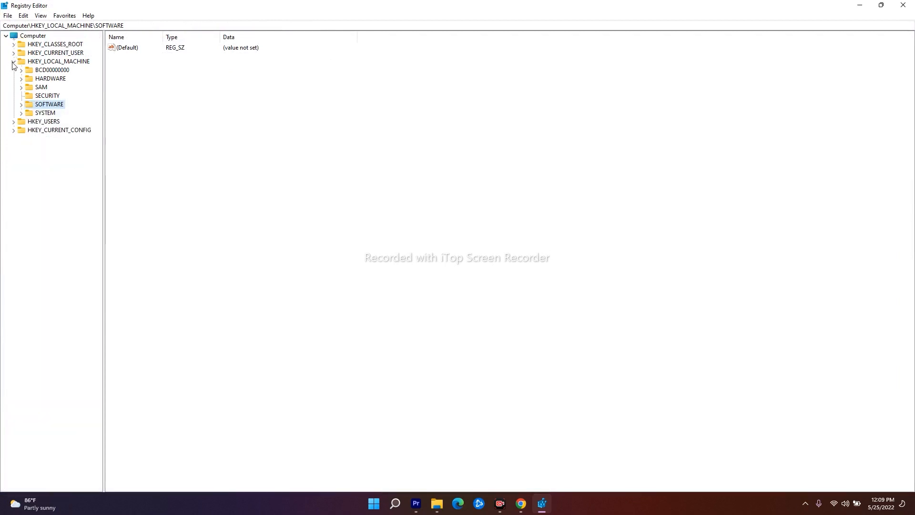
left_click(13, 62)
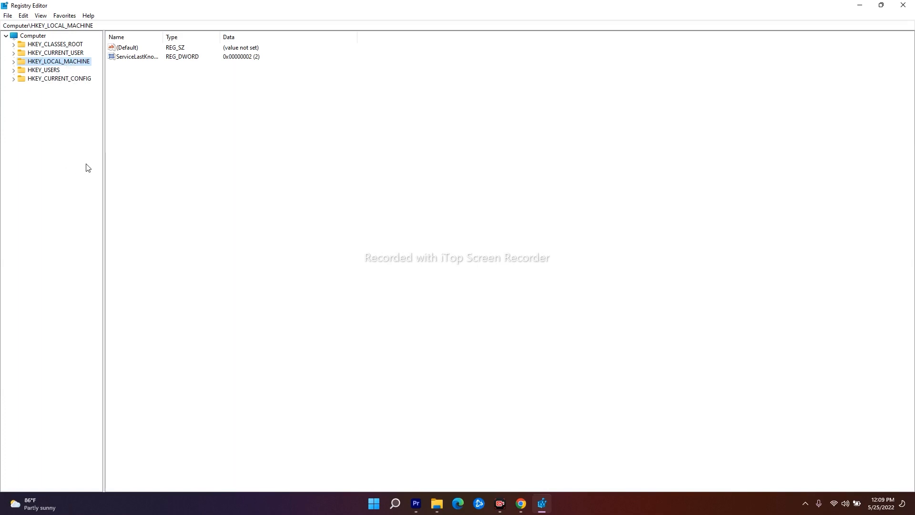
Step: Review the registry export options with the export range set to All, without saving a backup file
left_click(8, 17)
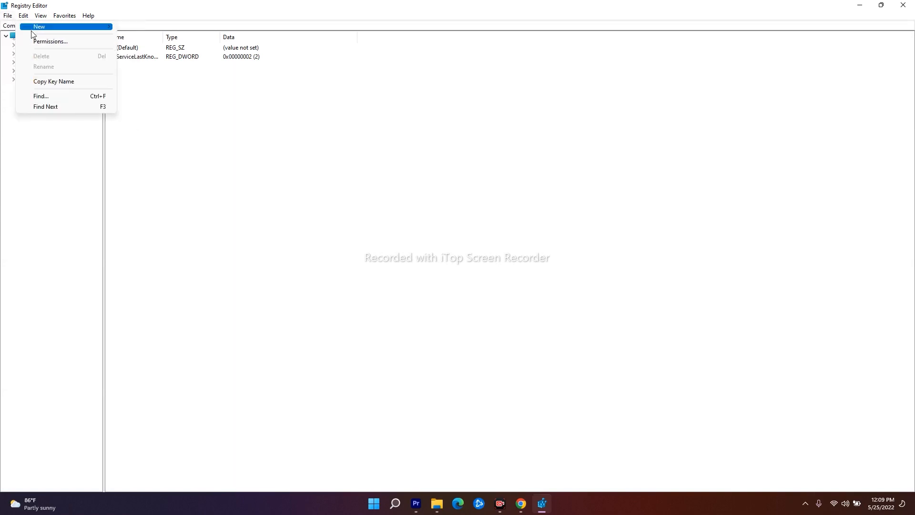
left_click(31, 37)
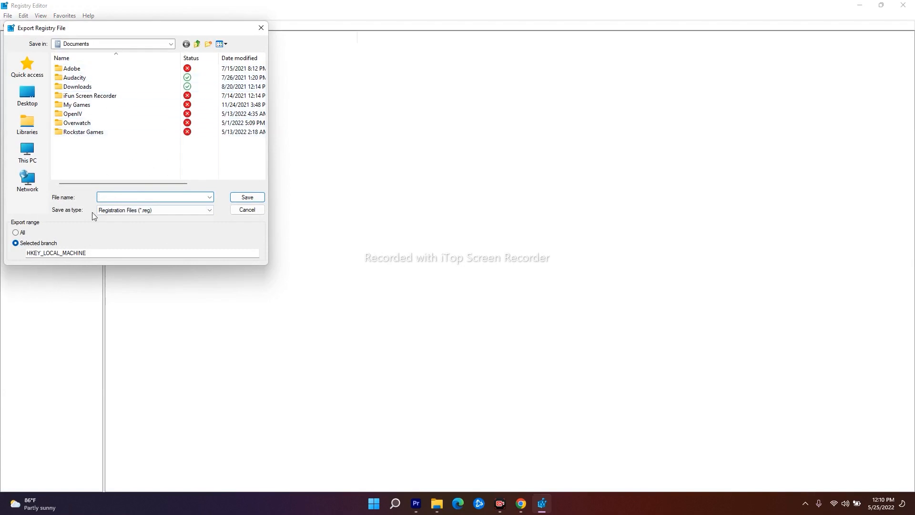
left_click(21, 233)
left_click(247, 210)
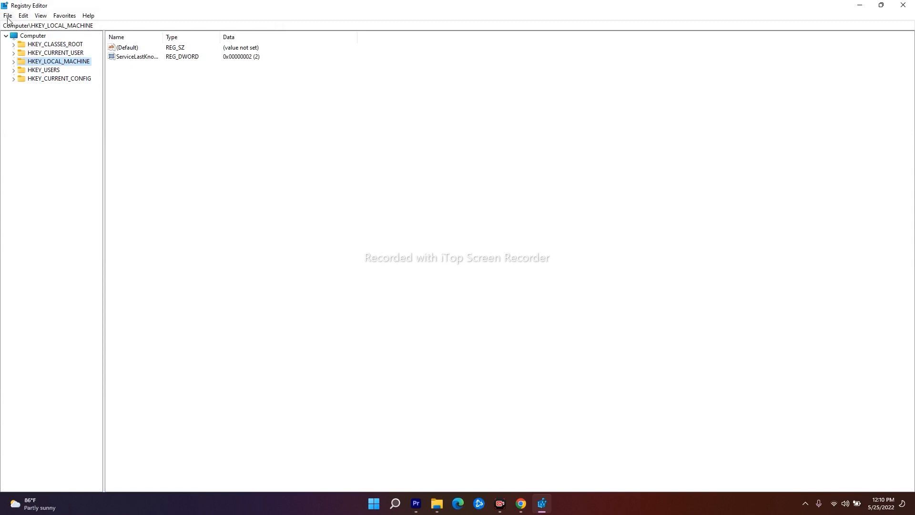
Step: View the dialog for importing a registry file and close it without importing anything
left_click(8, 16)
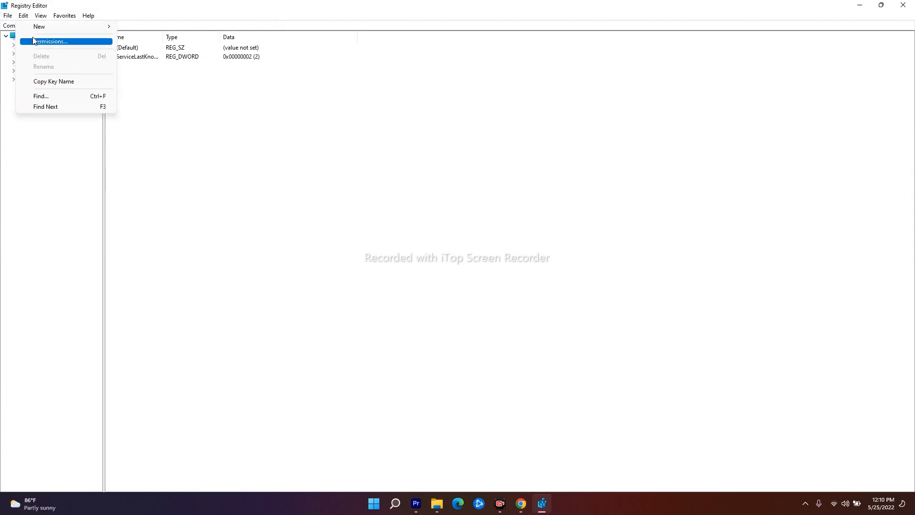
left_click(33, 29)
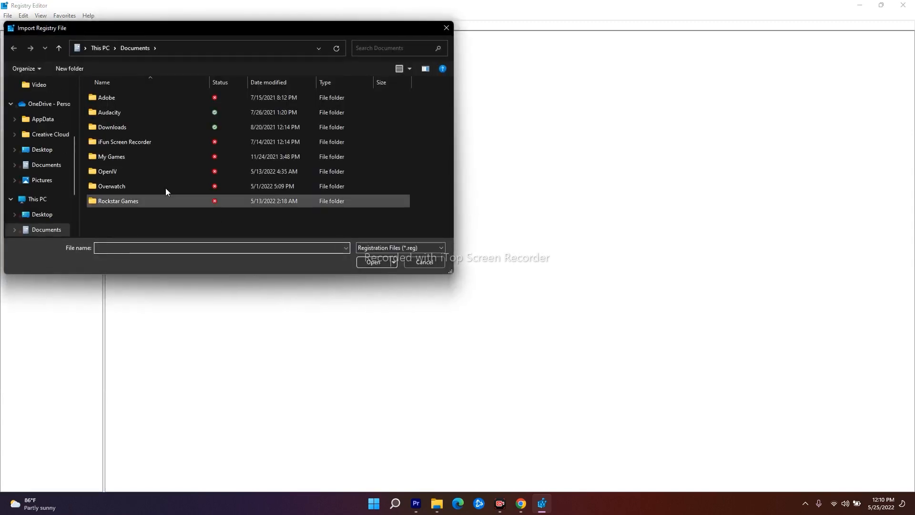
left_click(411, 261)
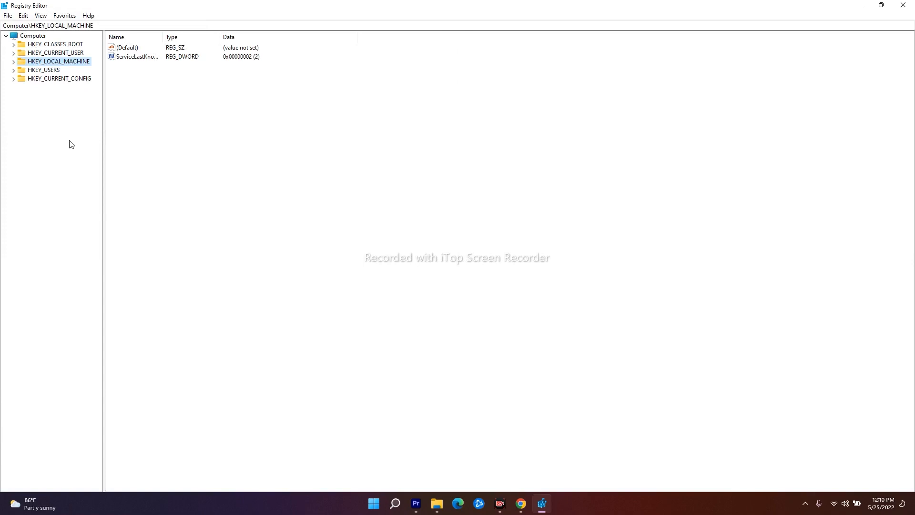
Step: Create a key named UnsupportedHrdware under HKEY_CURRENT_USER\Control Panel\Sound
left_click(13, 53)
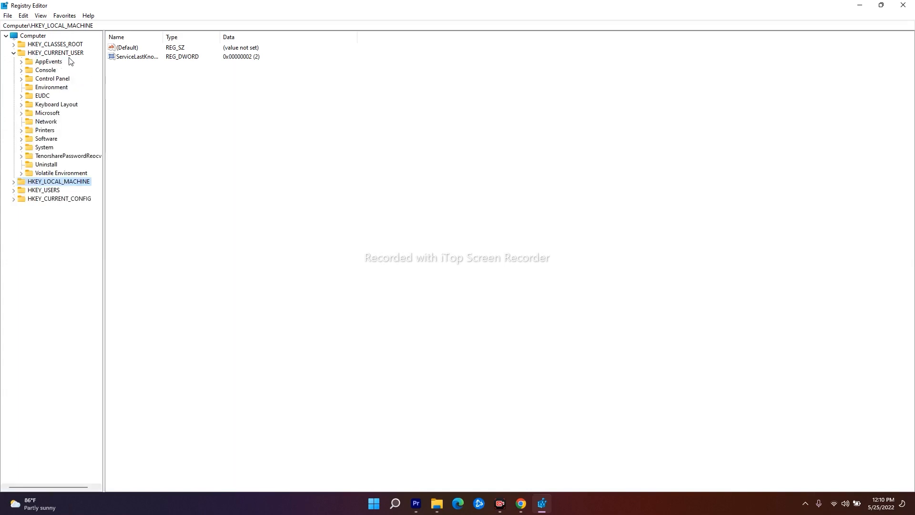
left_click(50, 78)
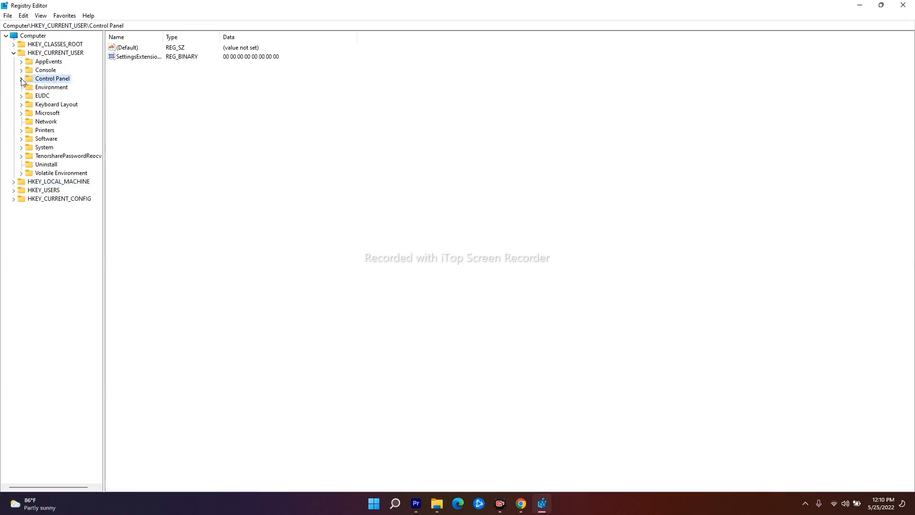
left_click(21, 80)
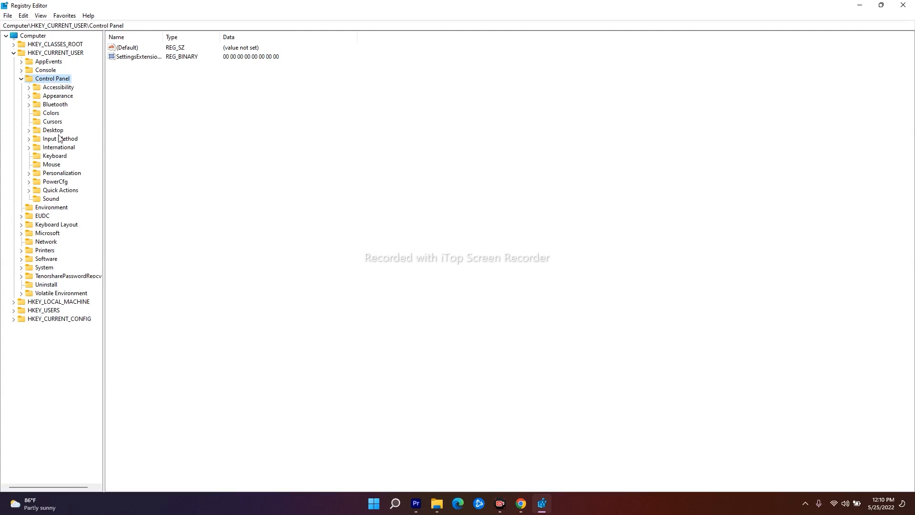
right_click(53, 200)
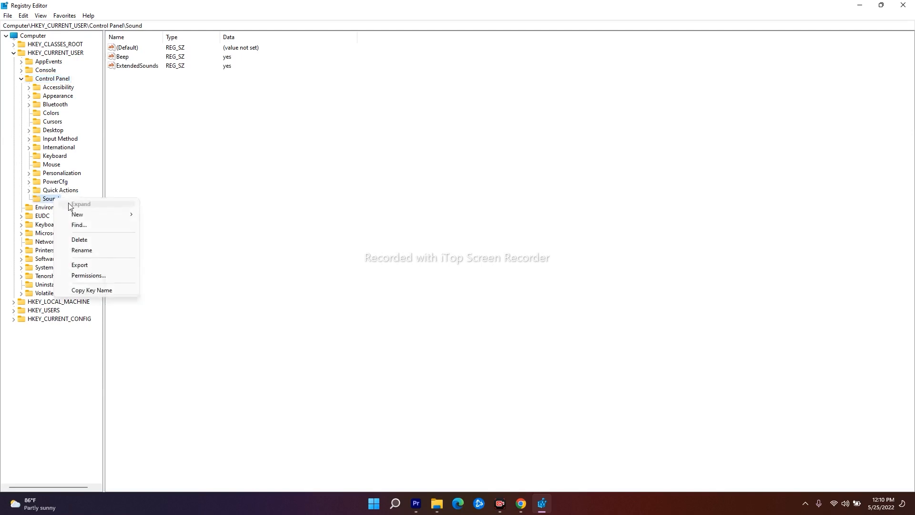
mouse_move(120, 216)
left_click(154, 216)
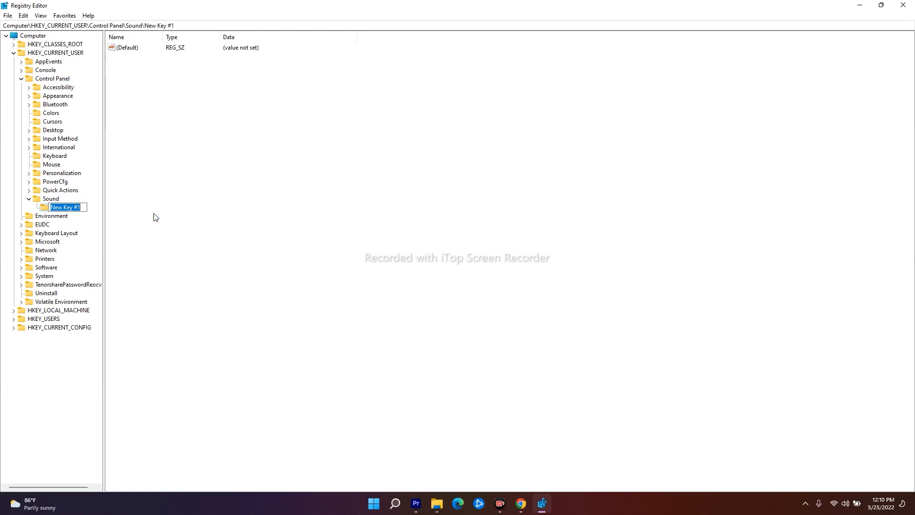
key("BackSpace")
type("UnsupportedHrdware")
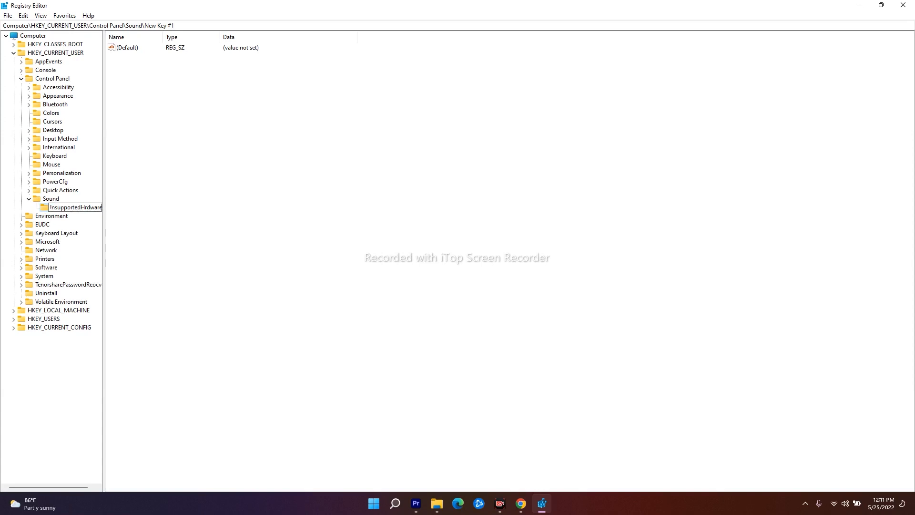
key("Return")
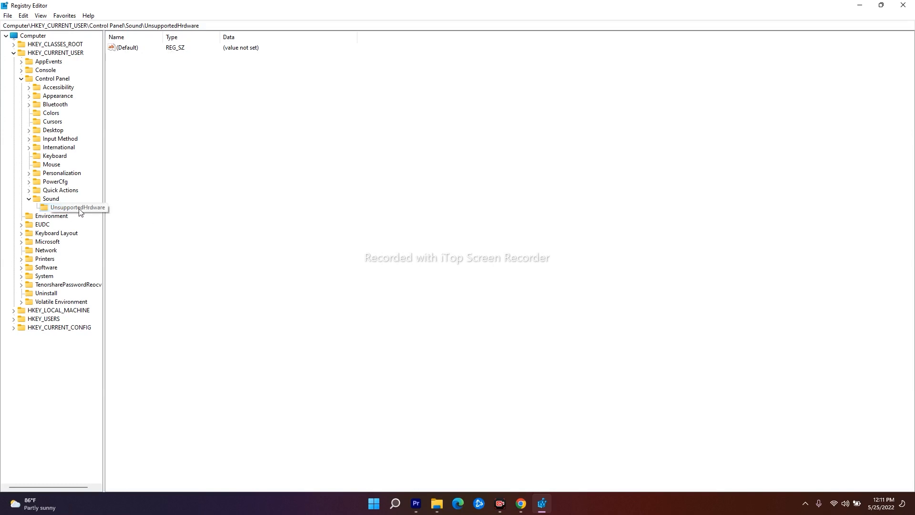
Step: Add a QWORD (64-bit) value named SV2 to the UnsupportedHrdware key
right_click(122, 65)
mouse_move(145, 72)
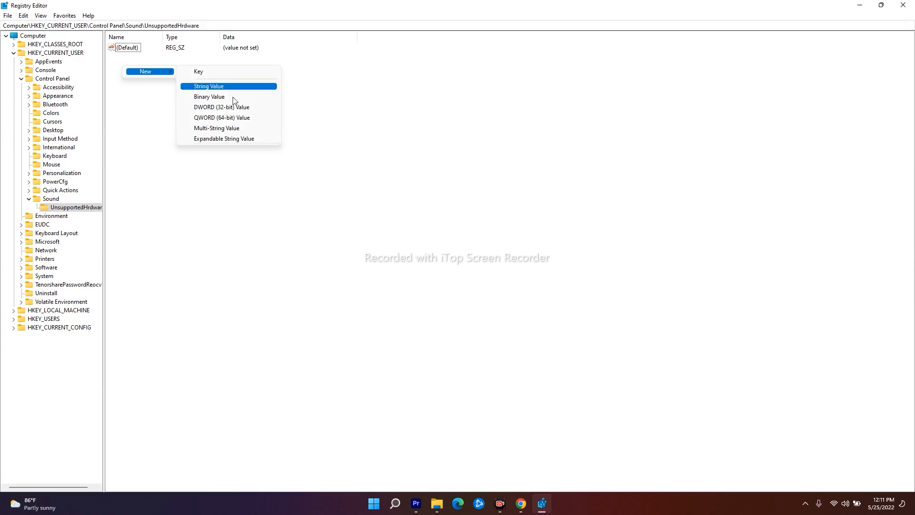
left_click(214, 118)
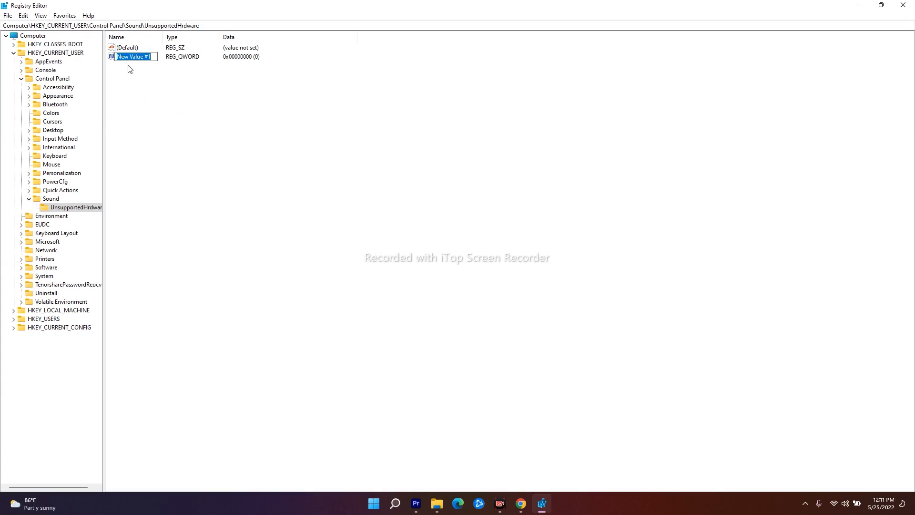
key("BackSpace")
type("SVZ")
key("Return")
Step: Set the value data of SV2 to 0 with the hexadecimal base
double_click(125, 58)
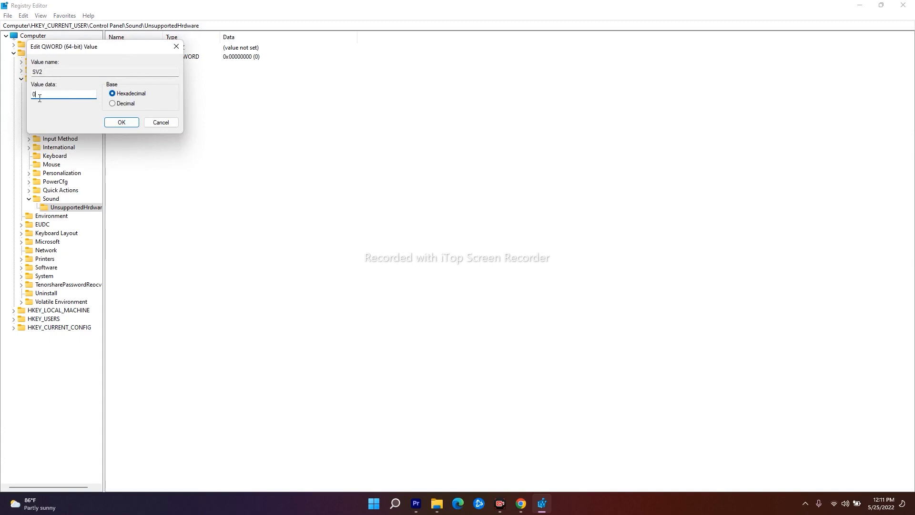
key("BackSpace")
left_click(133, 123)
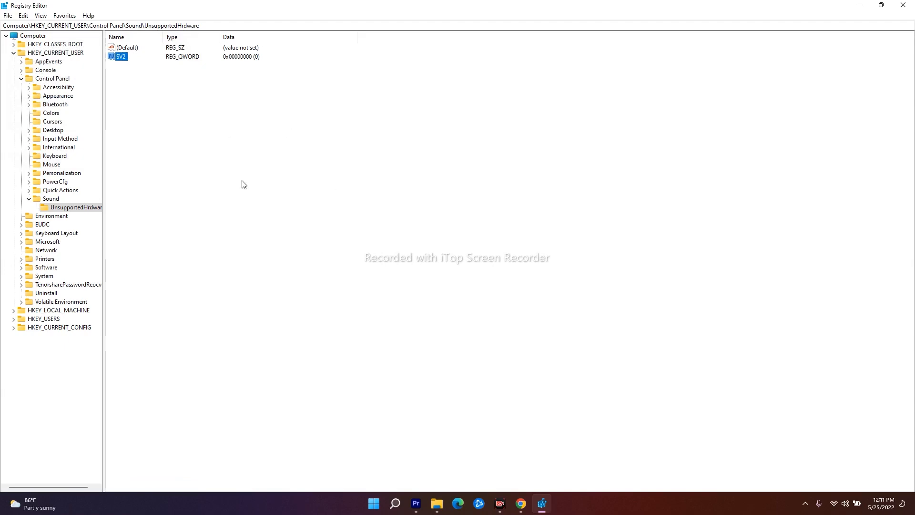
Step: Minimize Registry Editor to return to the desktop
left_click(860, 5)
left_click(374, 500)
left_click(660, 379)
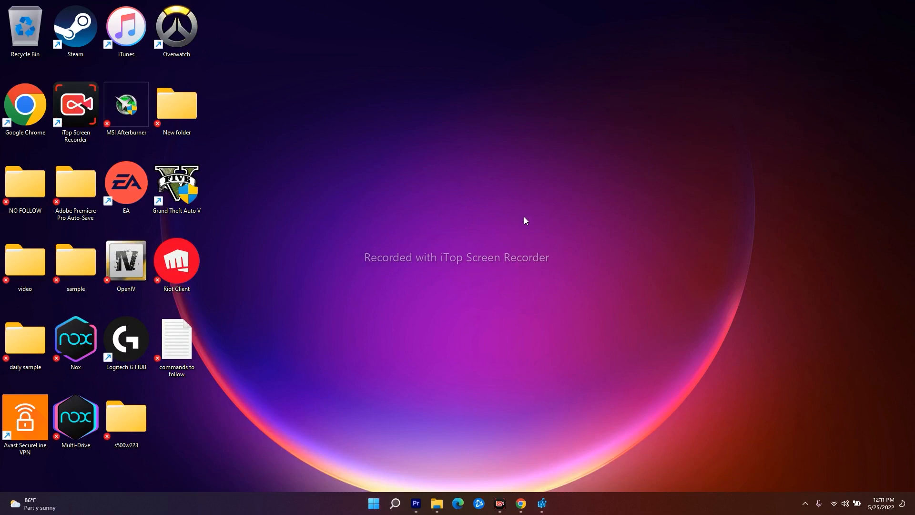